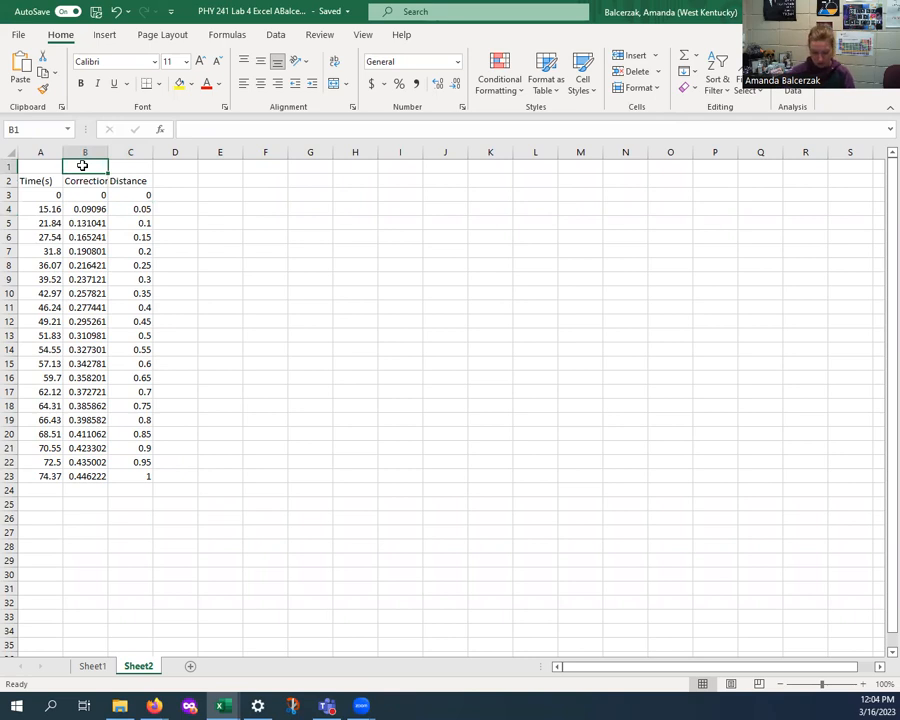
- Label cell B1 as mL and cell C1 as pH
{"action": "type", "text": "mL"}
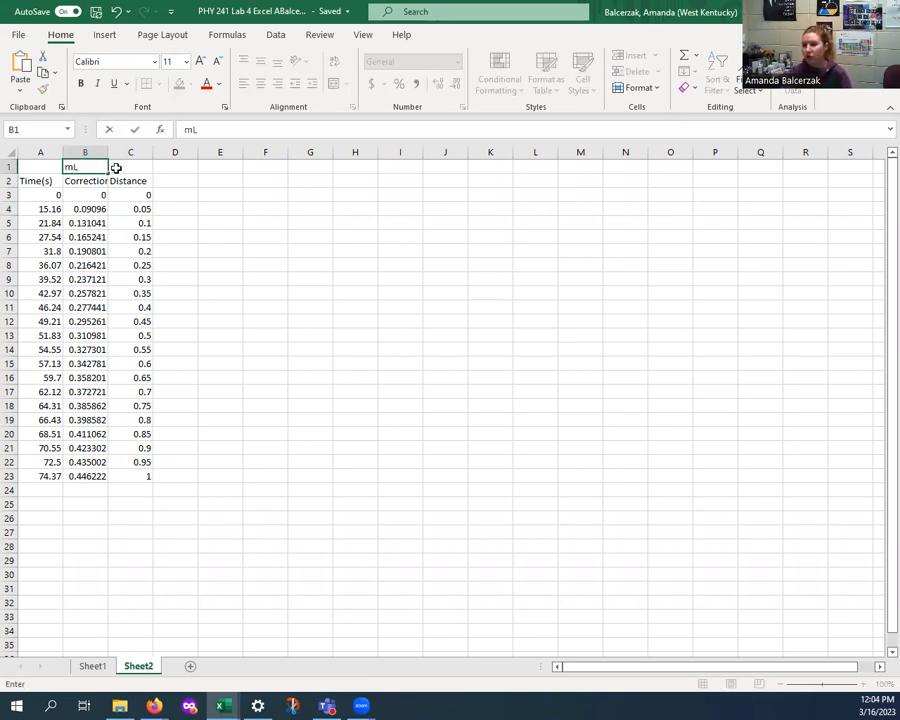
{"action": "left_click", "coordinate": [128, 170]}
{"action": "type", "text": "pH"}
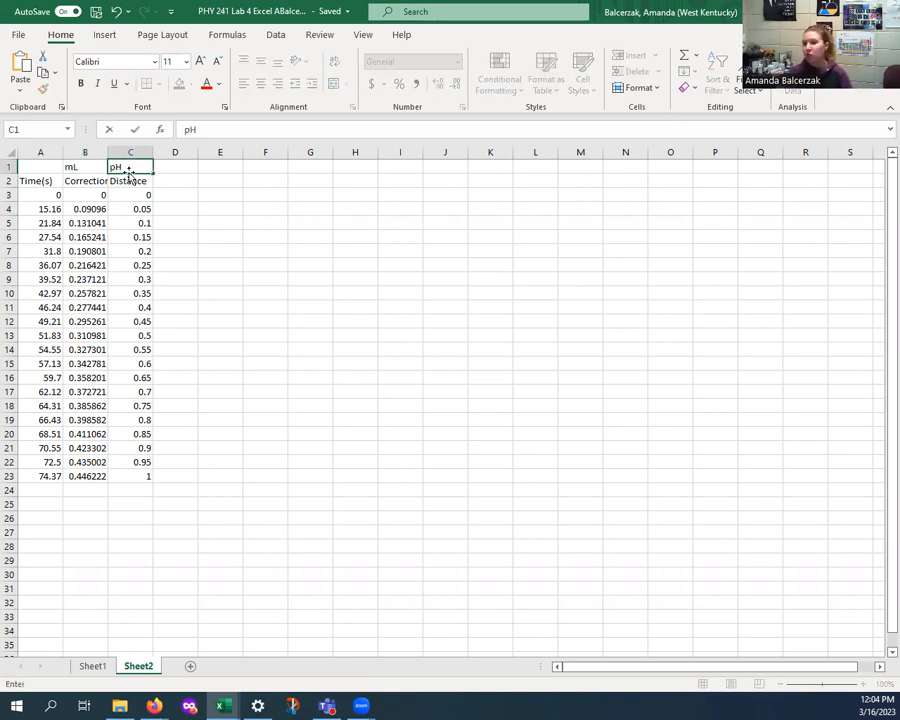
- Insert a scatter chart with smooth lines and markers from B3:C23 and move it up beside the data
{"action": "left_click", "coordinate": [125, 208]}
{"action": "left_click_drag", "start_coordinate": [88, 193], "coordinate": [117, 468]}
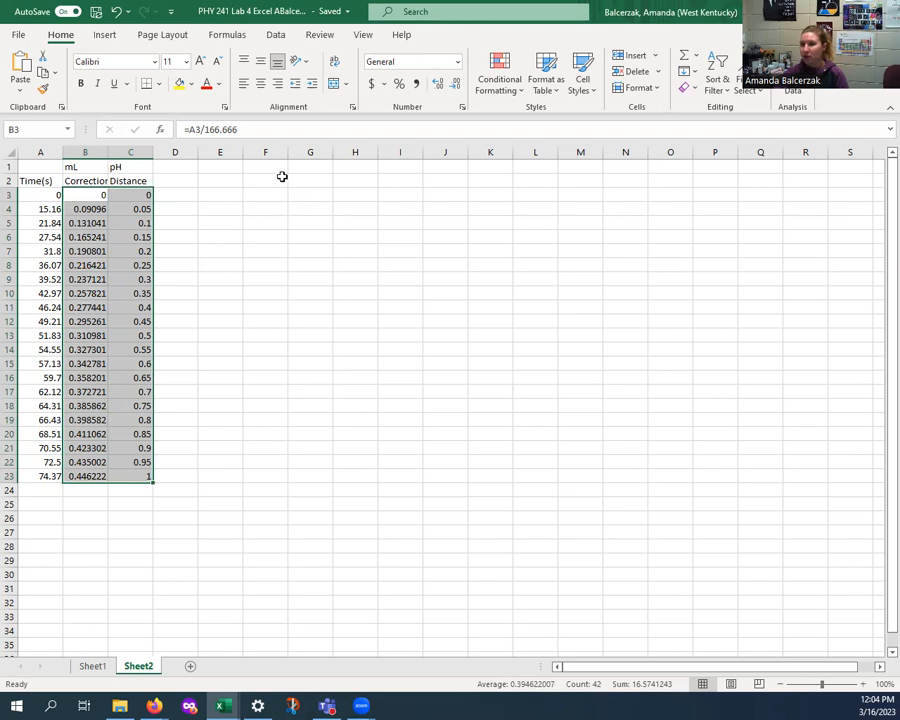
{"action": "left_click", "coordinate": [106, 35]}
{"action": "left_click", "coordinate": [388, 88]}
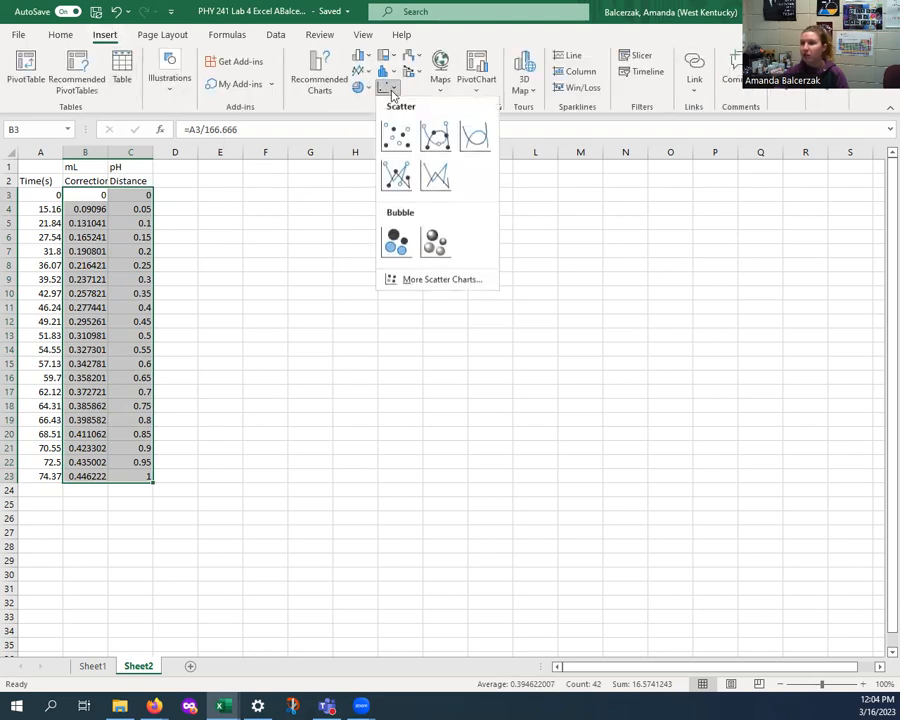
{"action": "left_click", "coordinate": [436, 140]}
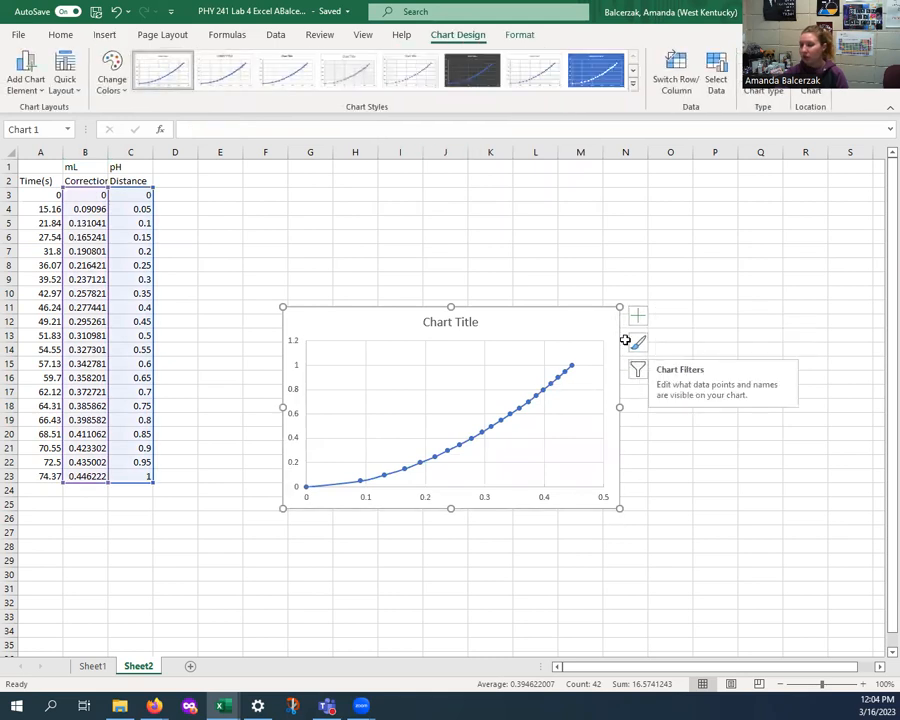
{"action": "left_click_drag", "start_coordinate": [514, 306], "coordinate": [542, 192]}
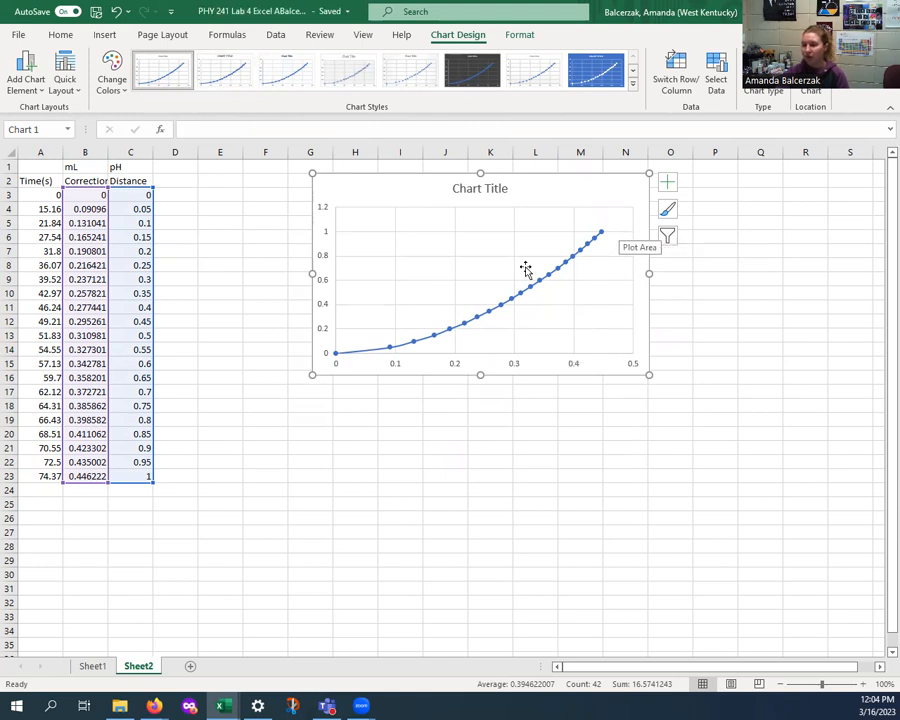
- Enter the formula =(C4-C3)/(B4-C4) in cell D4
{"action": "left_click", "coordinate": [174, 193]}
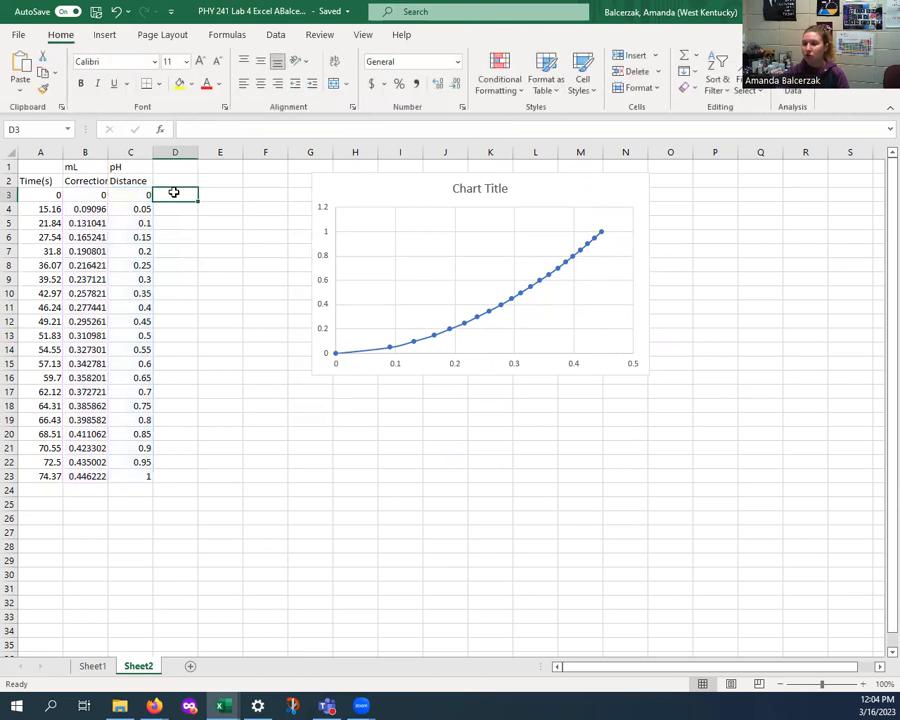
{"action": "left_click", "coordinate": [172, 208]}
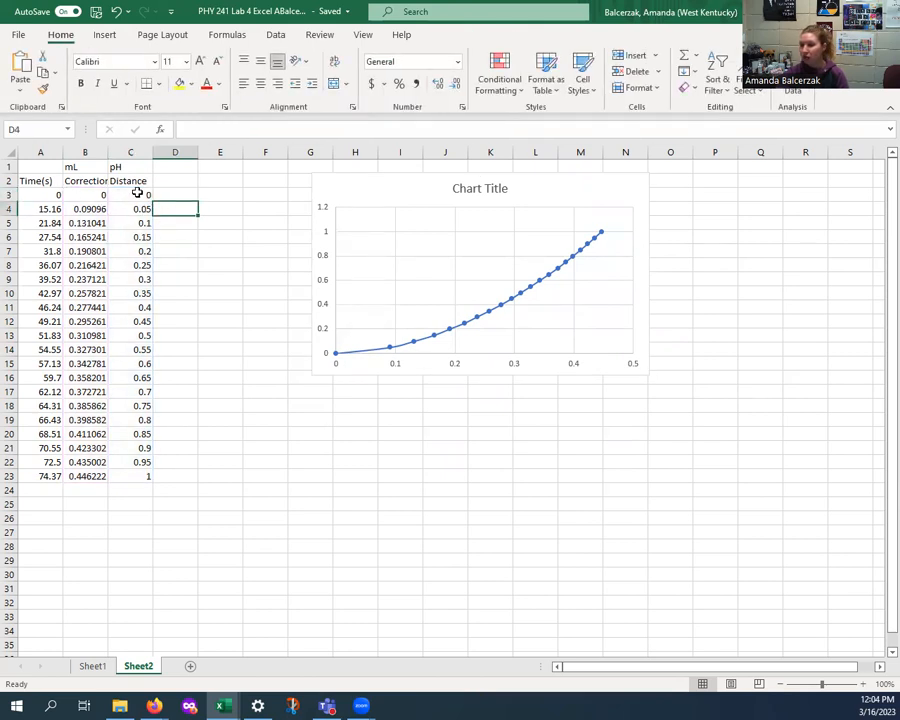
{"action": "left_click", "coordinate": [212, 126]}
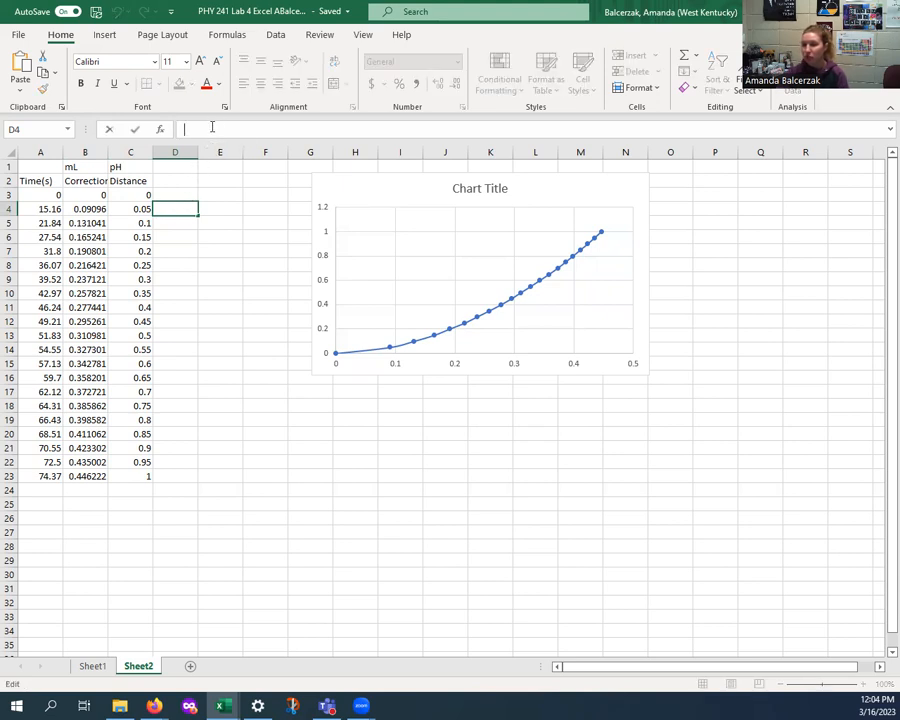
{"action": "type", "text": "("}
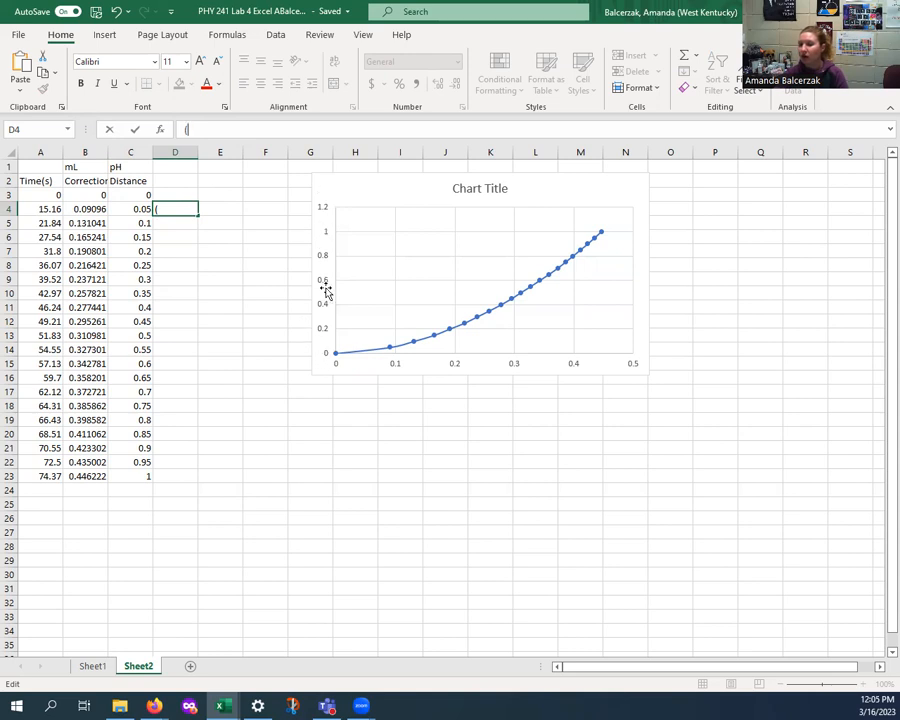
{"action": "left_click", "coordinate": [133, 208]}
{"action": "left_click", "coordinate": [179, 208]}
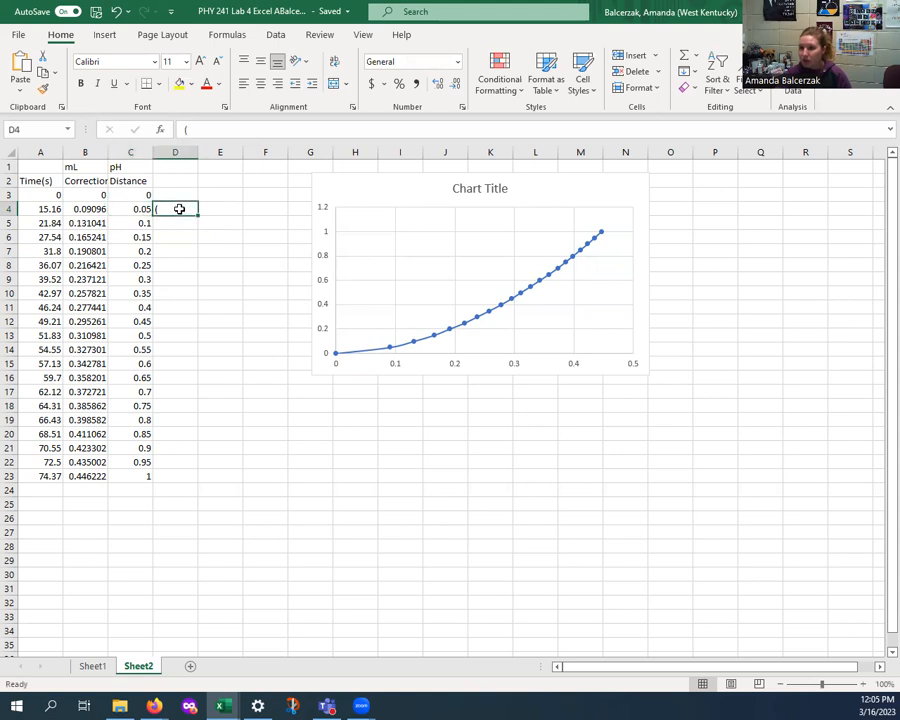
{"action": "left_click", "coordinate": [200, 127]}
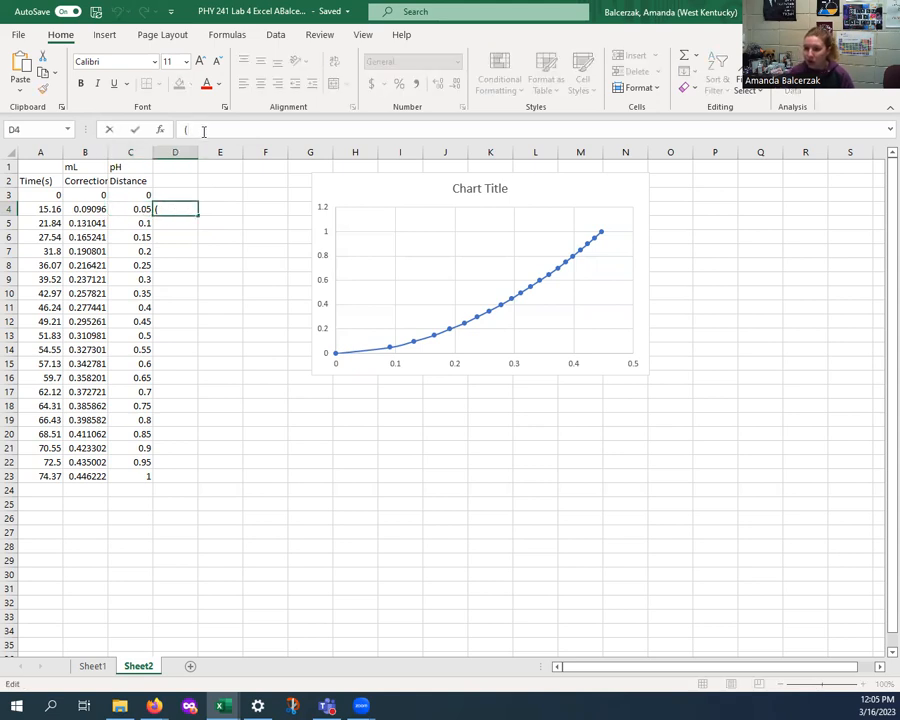
{"action": "type", "text": "C4-C3)/"}
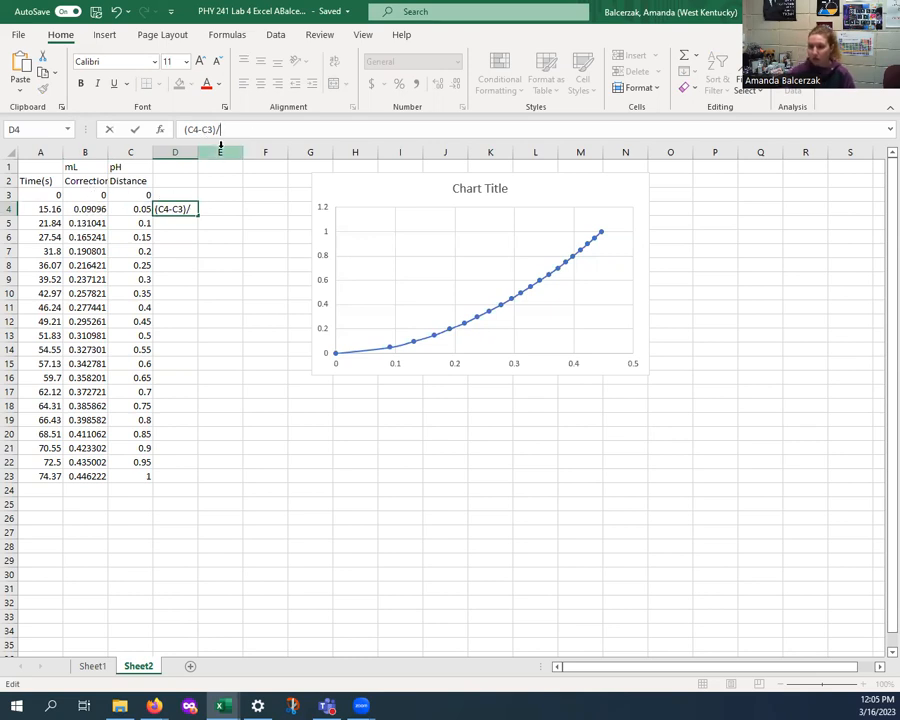
{"action": "type", "text": "B4-C4"}
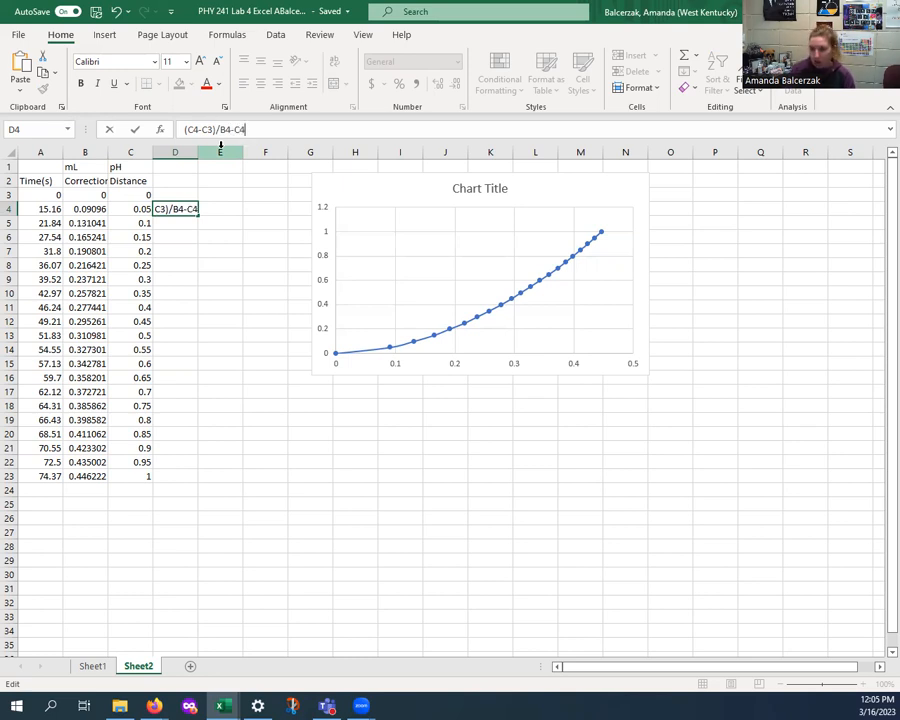
{"action": "type", "text": "-C4"}
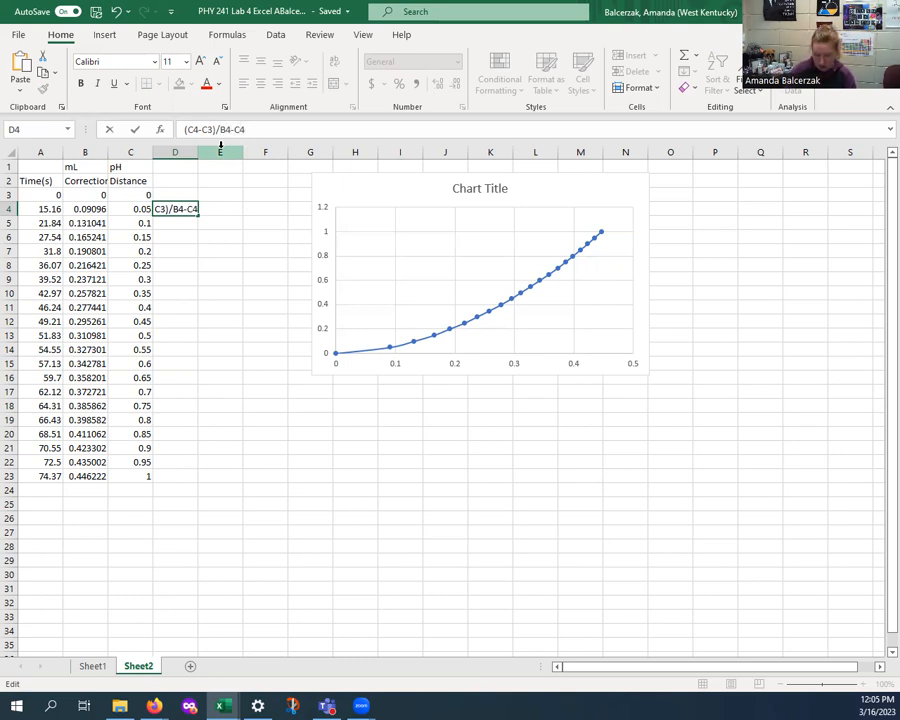
{"action": "key", "text": "Left"}
{"action": "key", "text": "Left"}
{"action": "key", "text": "Left"}
{"action": "key", "text": "Left"}
{"action": "key", "text": "Left"}
{"action": "type", "text": "("}
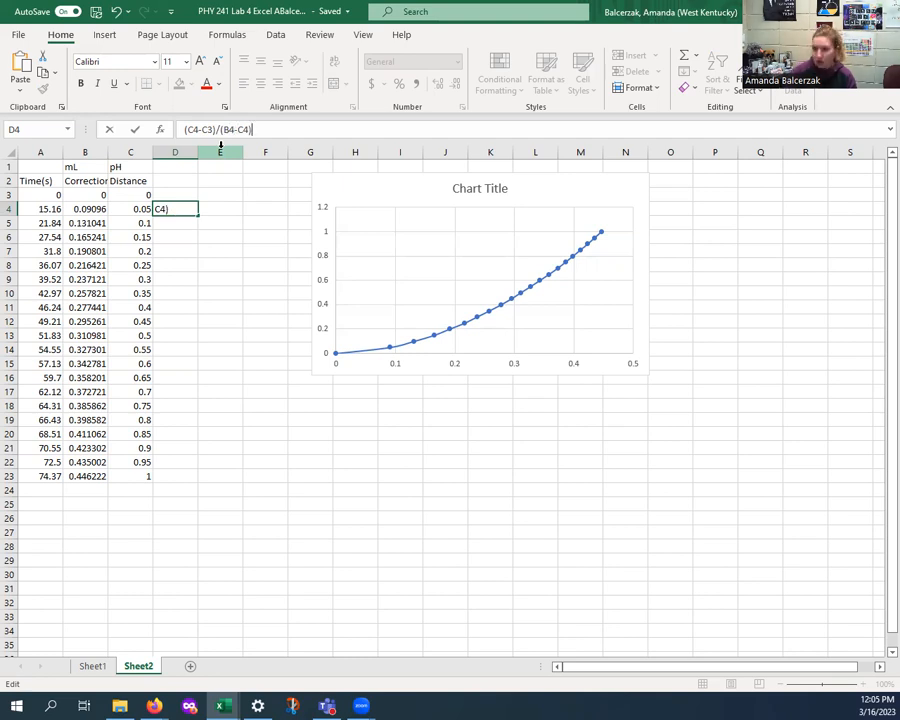
{"action": "key", "text": "Home"}
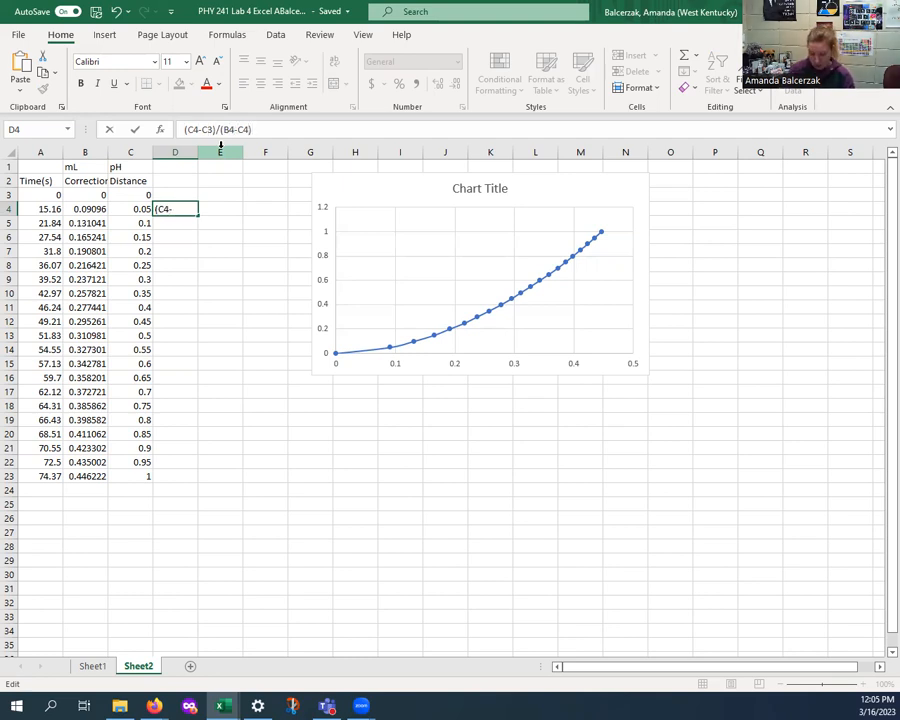
{"action": "type", "text": "="}
{"action": "key", "text": "Return"}
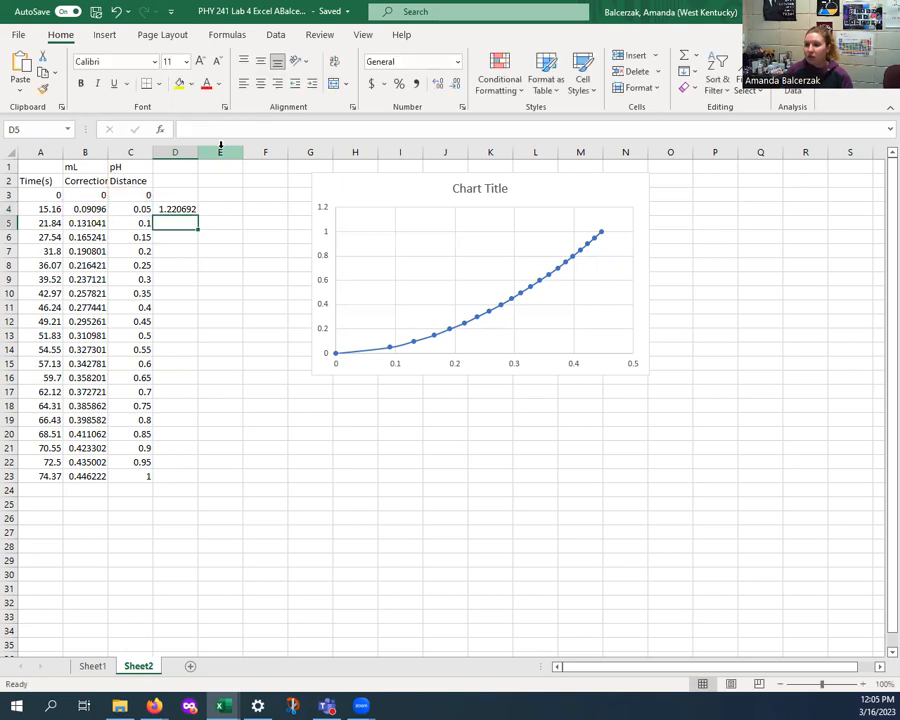
- Label column D with Velocity in D2 and 1st der in D1
{"action": "left_click", "coordinate": [185, 168]}
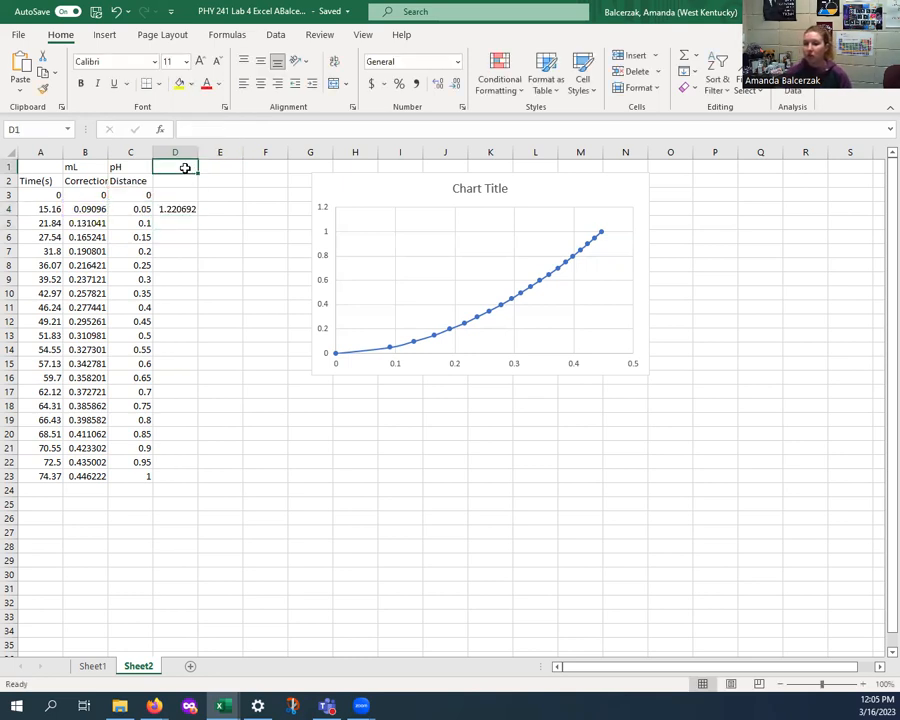
{"action": "left_click", "coordinate": [179, 181]}
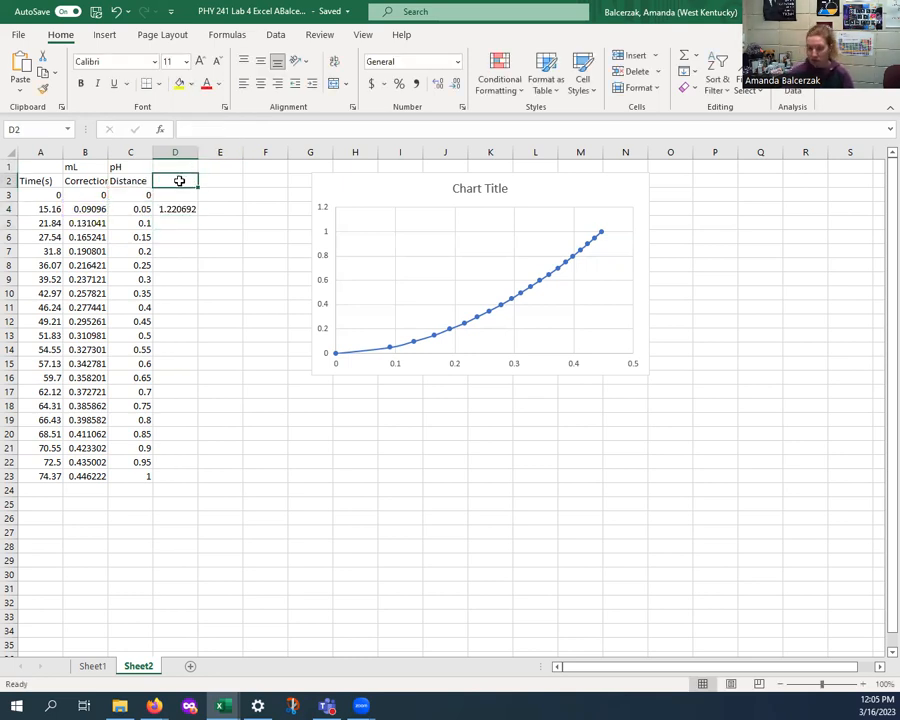
{"action": "type", "text": "Velocty"}
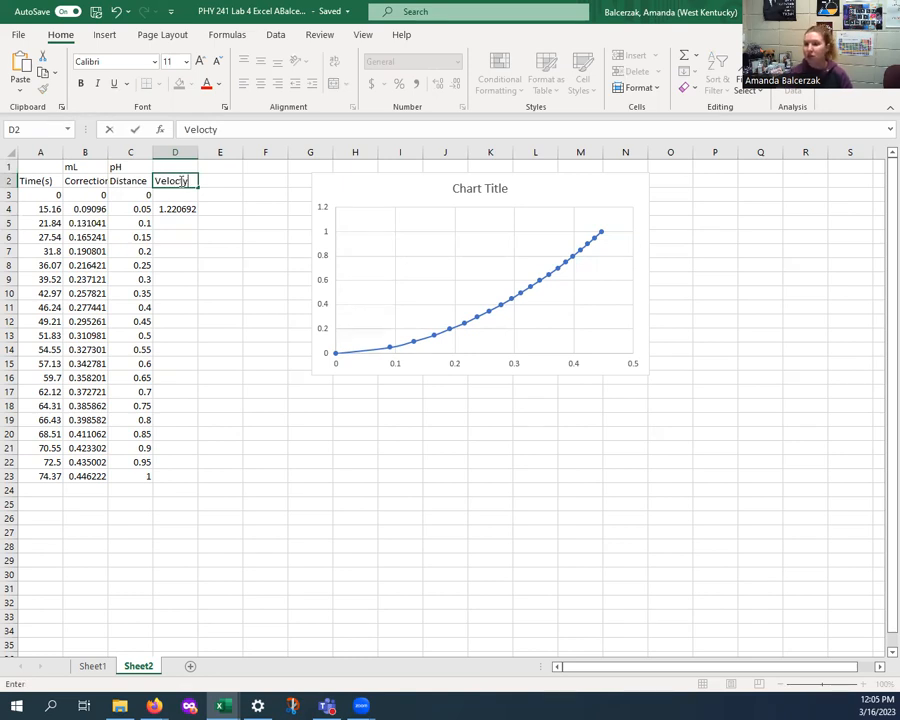
{"action": "left_click", "coordinate": [165, 163]}
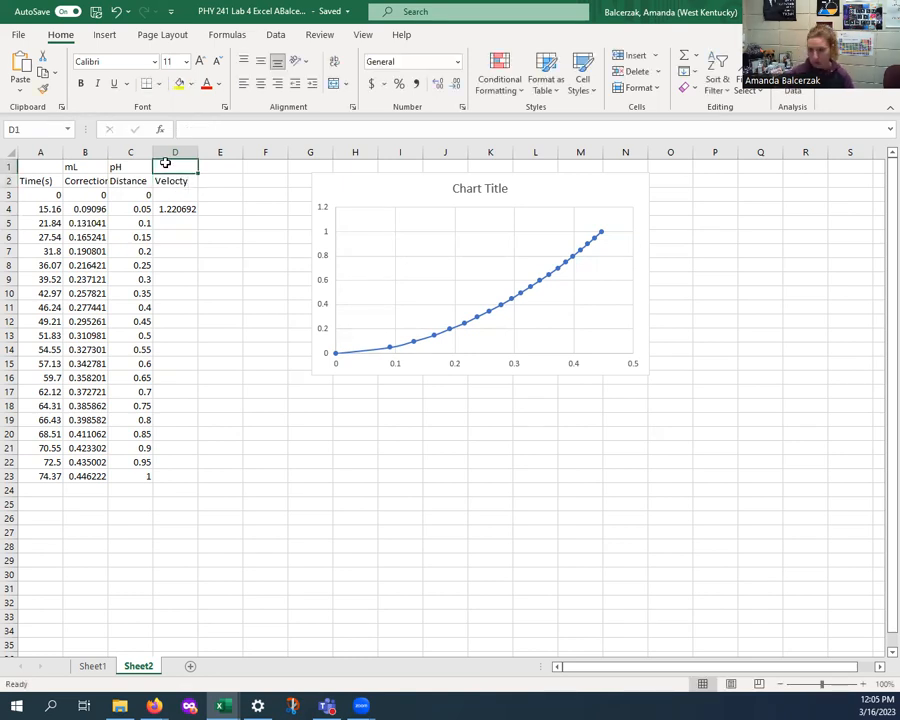
{"action": "type", "text": "1st der"}
{"action": "left_click", "coordinate": [173, 223]}
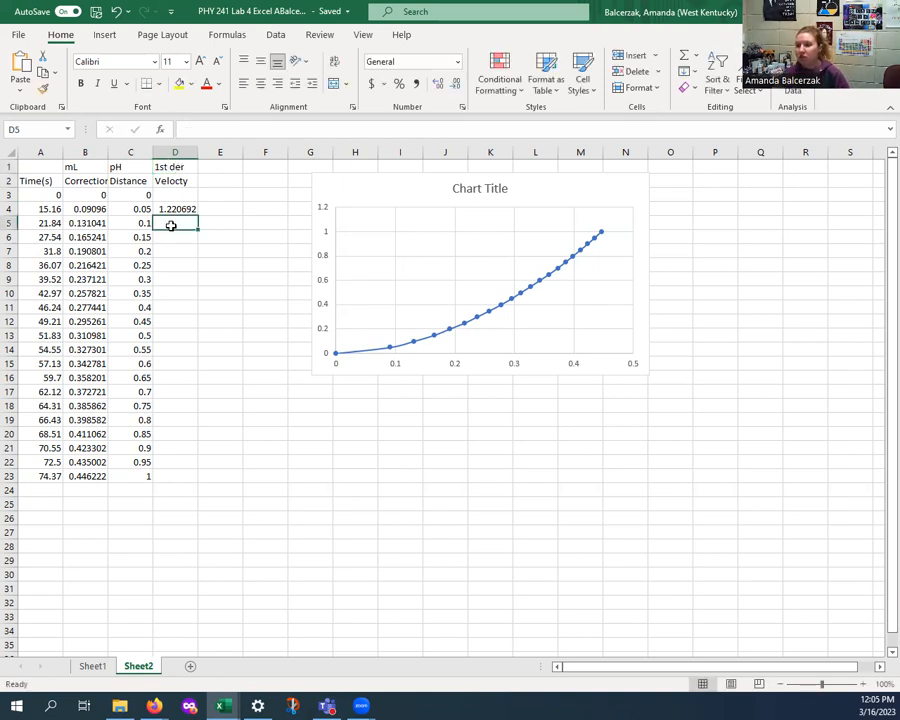
{"action": "left_click", "coordinate": [172, 208]}
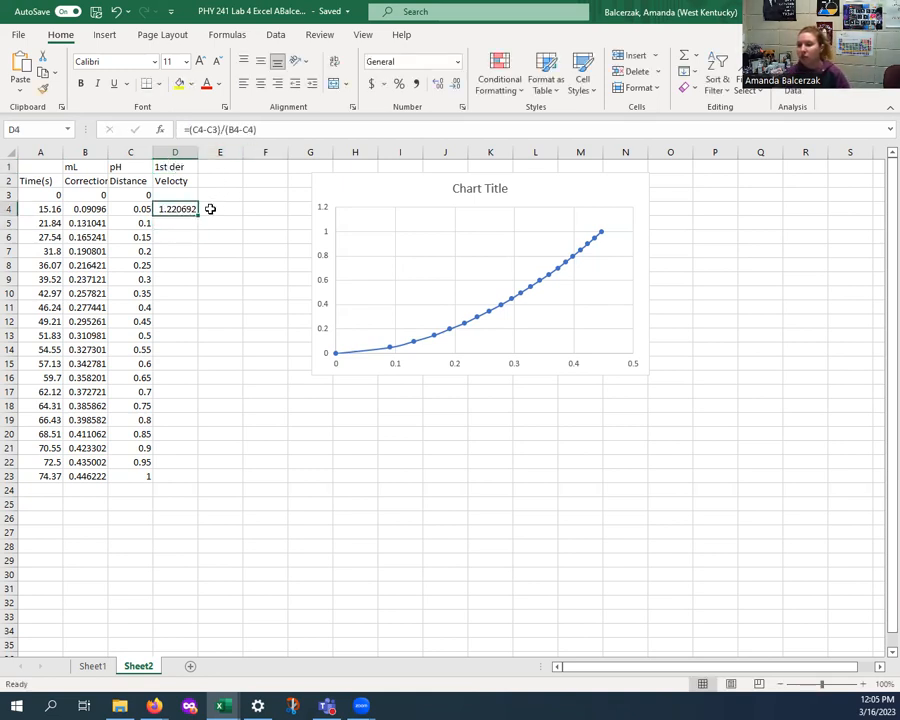
{"action": "left_click_drag", "start_coordinate": [198, 213], "coordinate": [190, 478]}
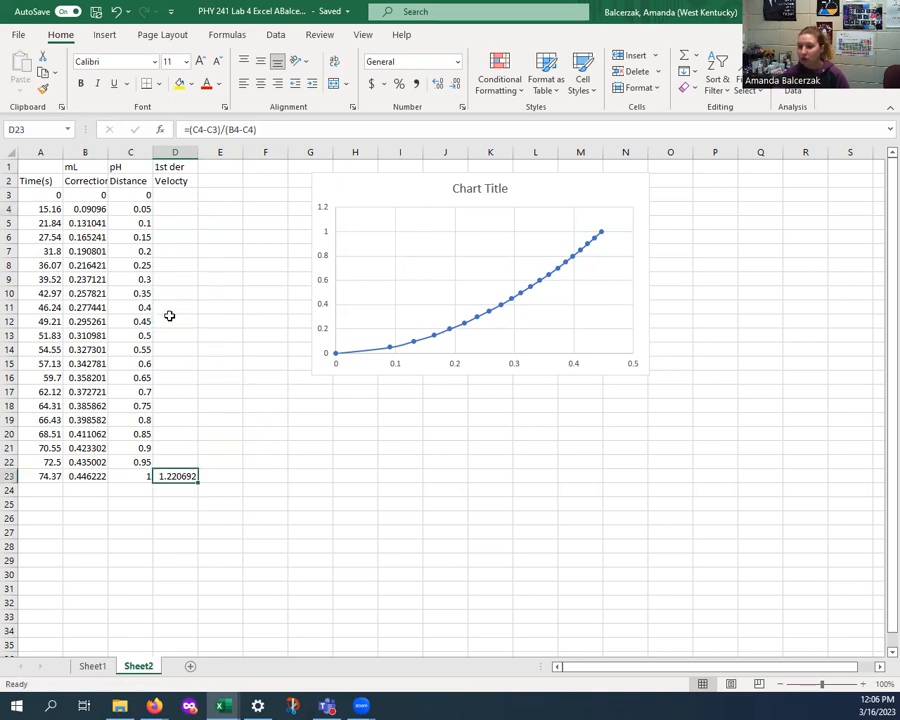
{"action": "left_click", "coordinate": [117, 12]}
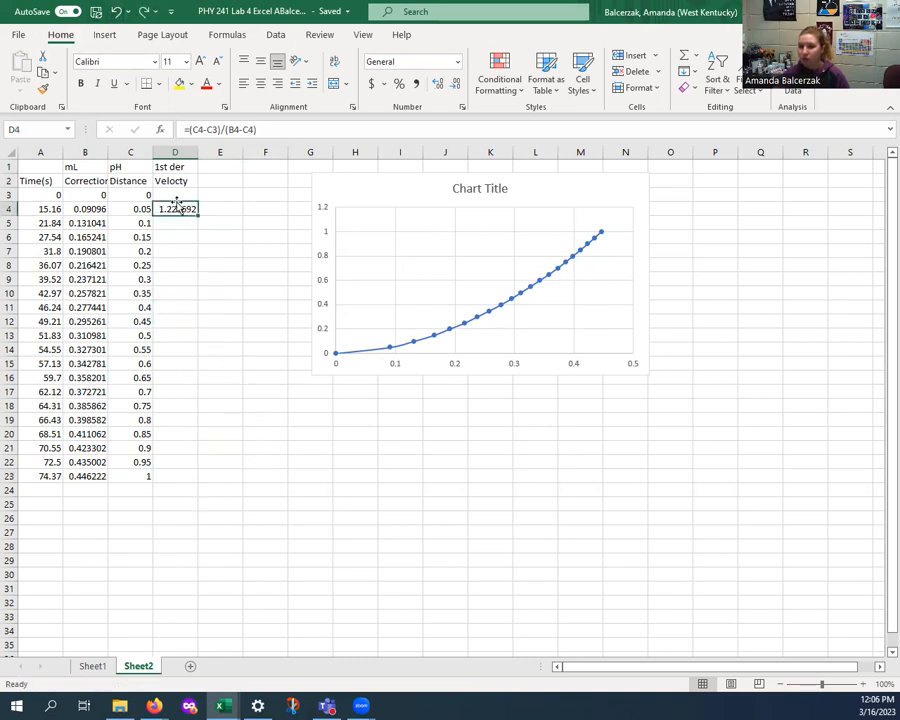
- Fill the D4 formula down to D23 and inspect the copied formulas in D4 and D5
{"action": "left_click_drag", "start_coordinate": [198, 228], "coordinate": [195, 479]}
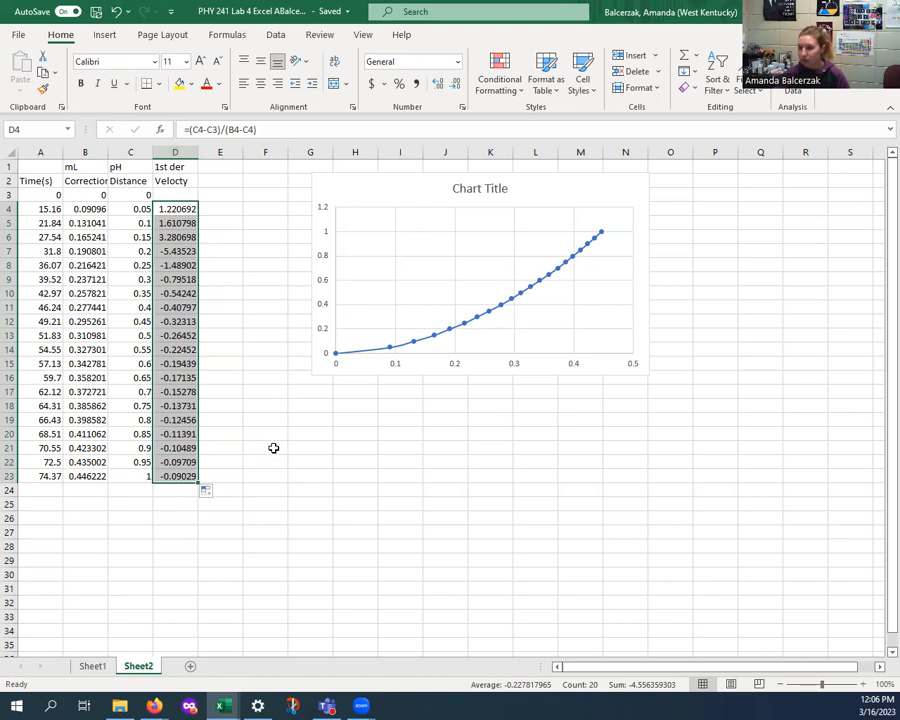
{"action": "left_click", "coordinate": [169, 223]}
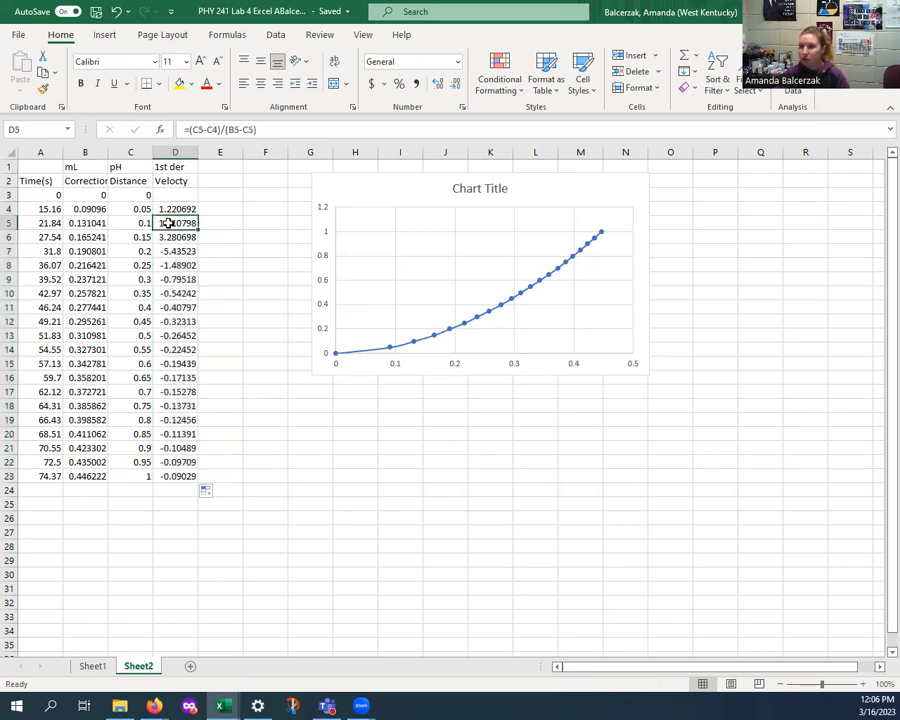
{"action": "left_click", "coordinate": [169, 208]}
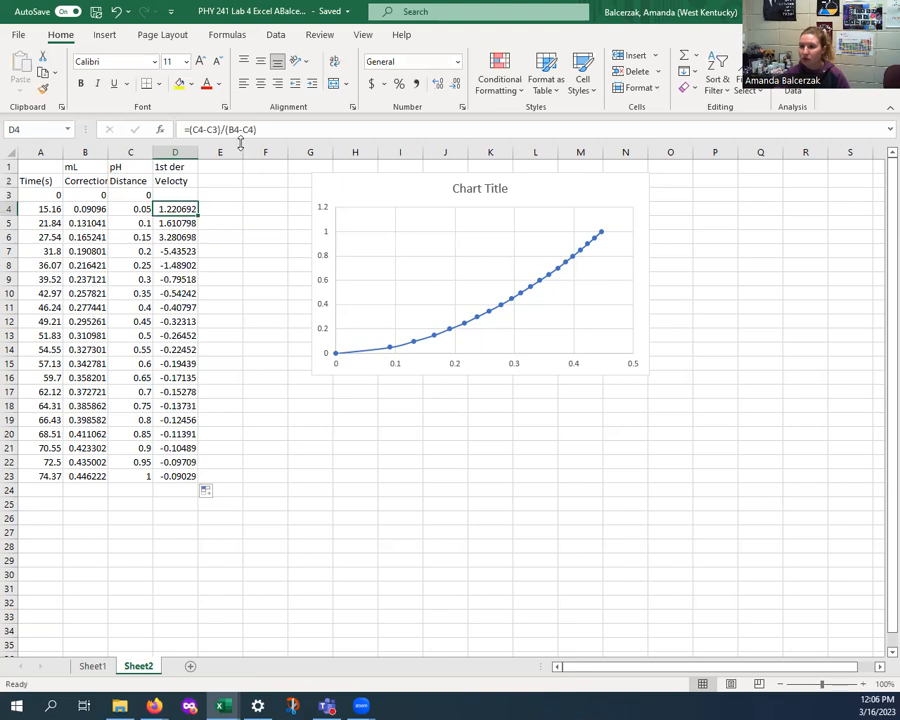
{"action": "left_click", "coordinate": [180, 227]}
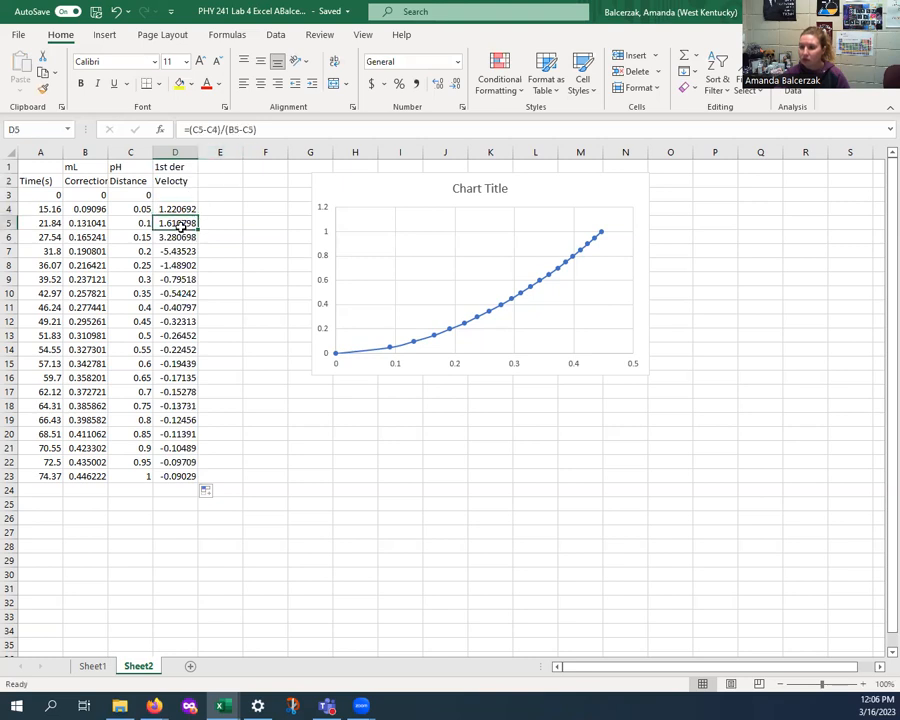
{"action": "left_click", "coordinate": [183, 211]}
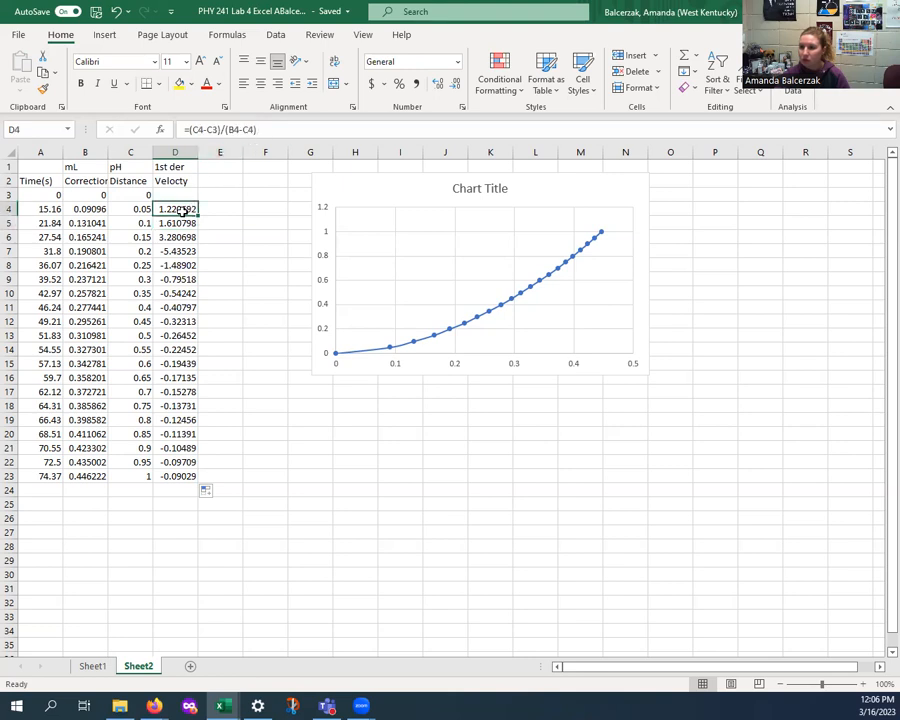
- Correct D4's formula to =(C4-C3)/(B4-B3)
{"action": "left_click", "coordinate": [244, 129]}
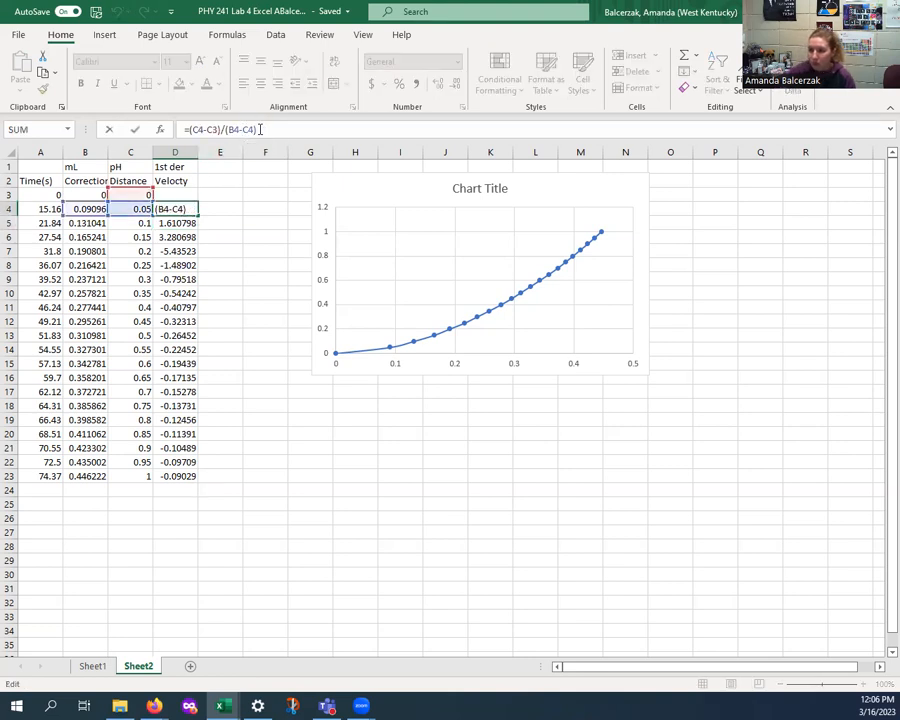
{"action": "key", "text": "Delete"}
{"action": "key", "text": "Delete"}
{"action": "type", "text": "B3"}
{"action": "left_click", "coordinate": [250, 220]}
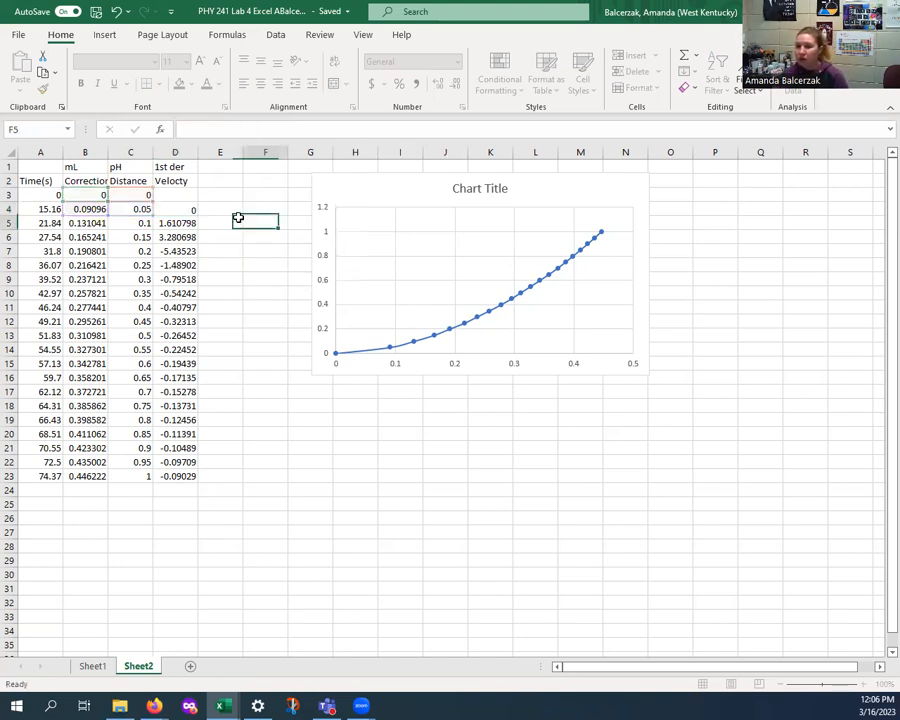
- Fill the corrected D4 formula down through D23
{"action": "left_click", "coordinate": [190, 211]}
{"action": "left_click_drag", "start_coordinate": [190, 211], "coordinate": [185, 477]}
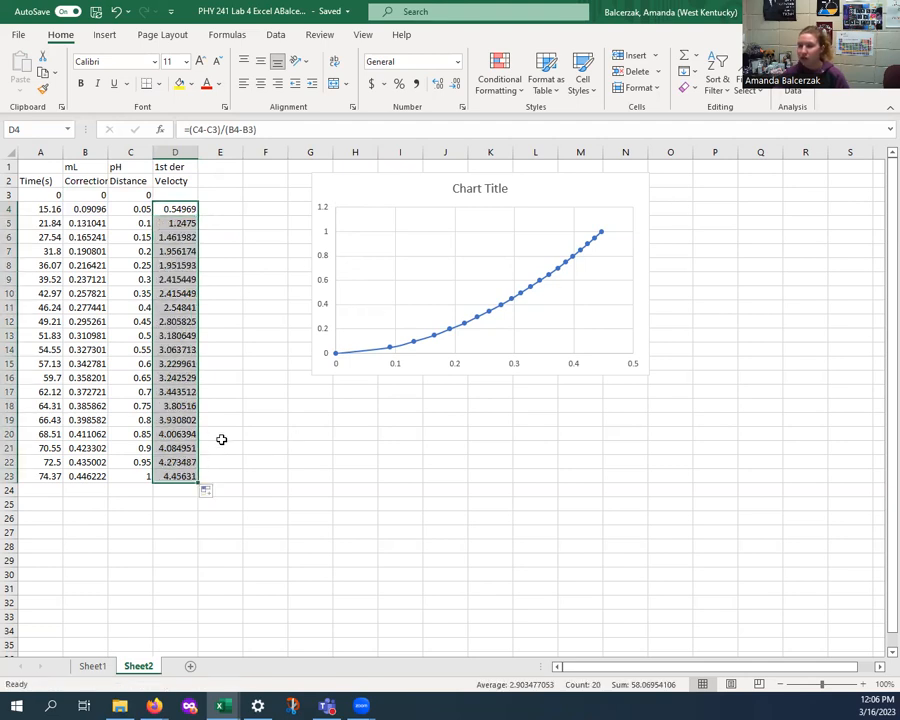
{"action": "left_click", "coordinate": [273, 349]}
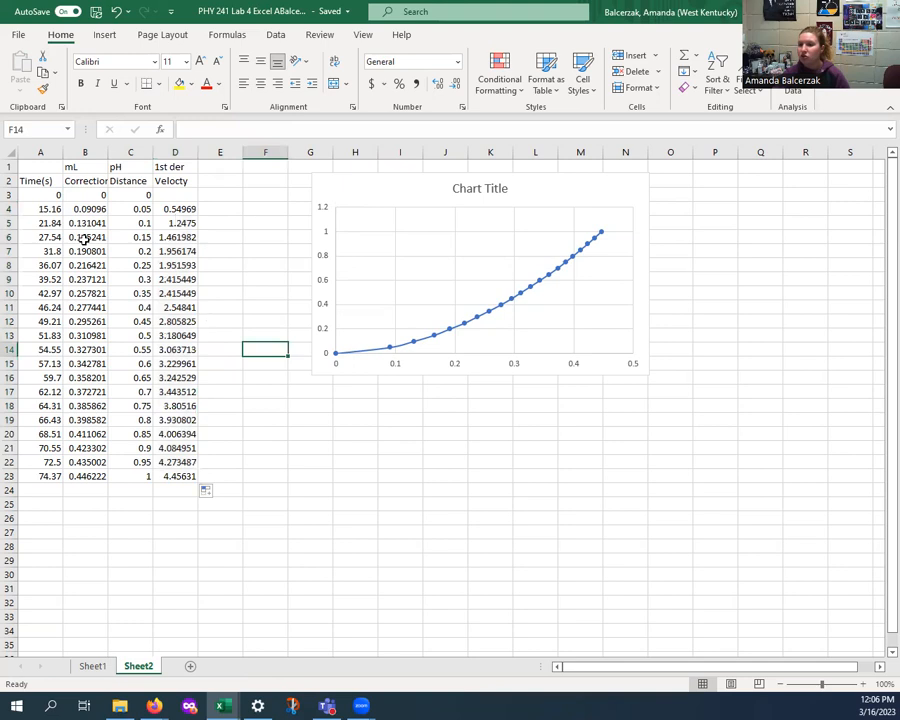
{"action": "left_click_drag", "start_coordinate": [89, 208], "coordinate": [97, 477]}
{"action": "left_click_drag", "start_coordinate": [183, 208], "coordinate": [184, 305]}
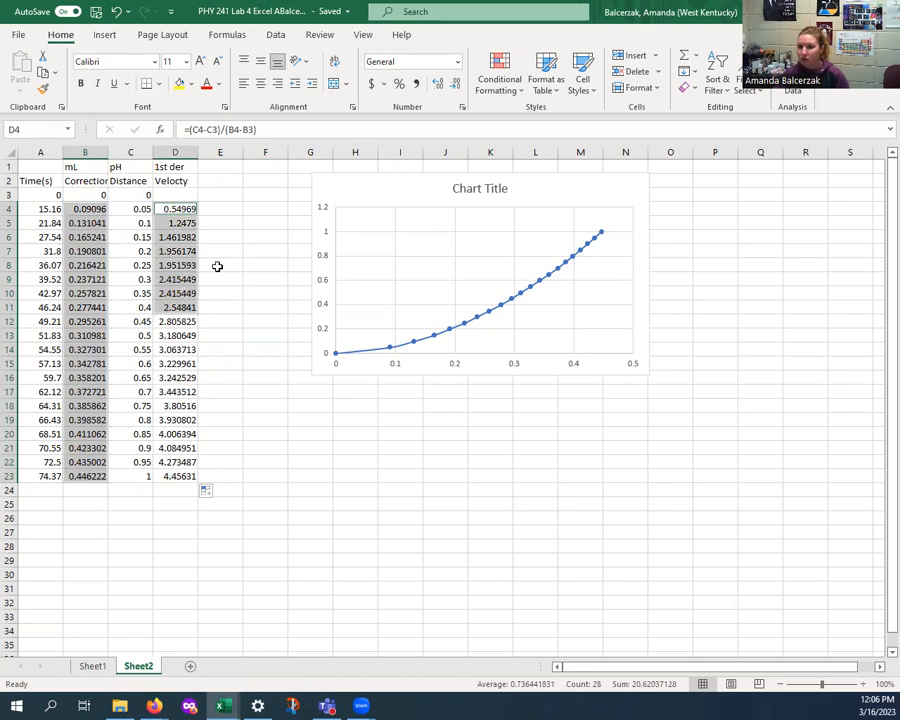
{"action": "left_click", "coordinate": [215, 265]}
{"action": "left_click", "coordinate": [81, 206]}
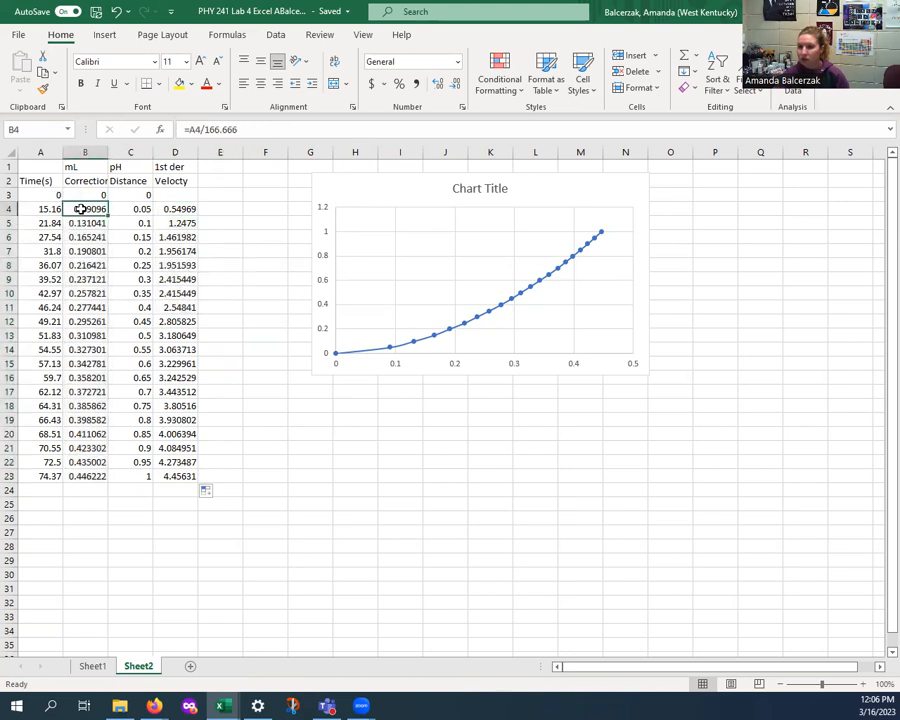
{"action": "left_click_drag", "start_coordinate": [81, 195], "coordinate": [80, 477]}
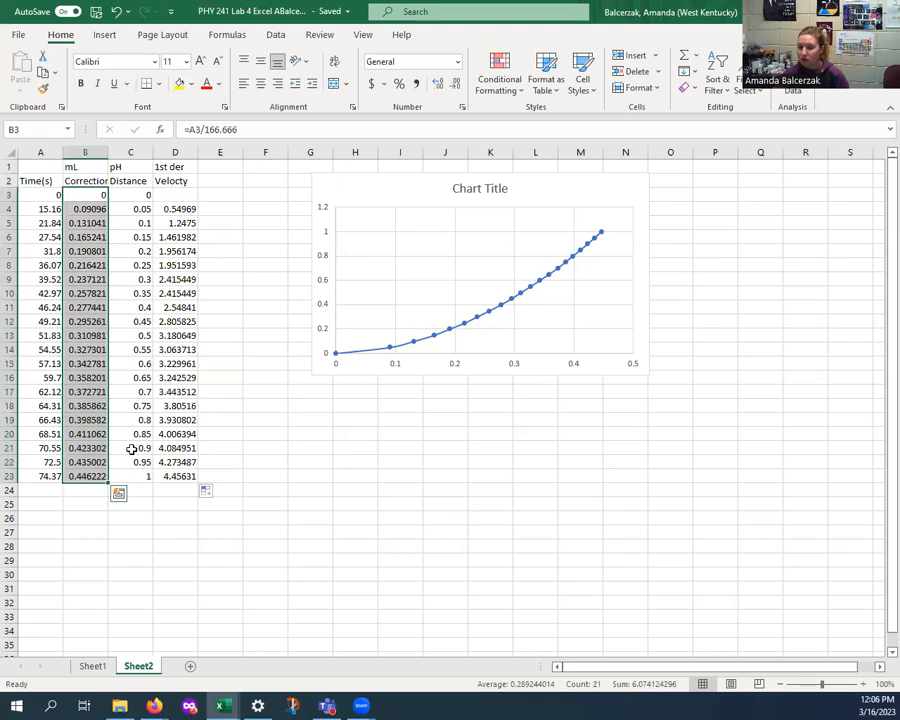
{"action": "left_click", "coordinate": [179, 196]}
{"action": "type", "text": "0"}
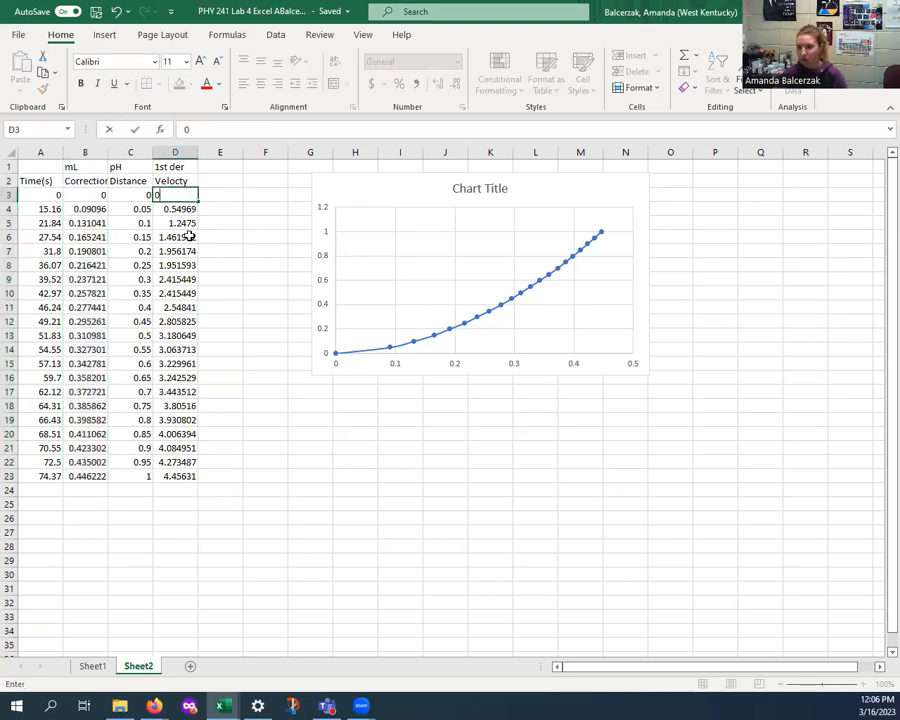
{"action": "key", "text": "Escape"}
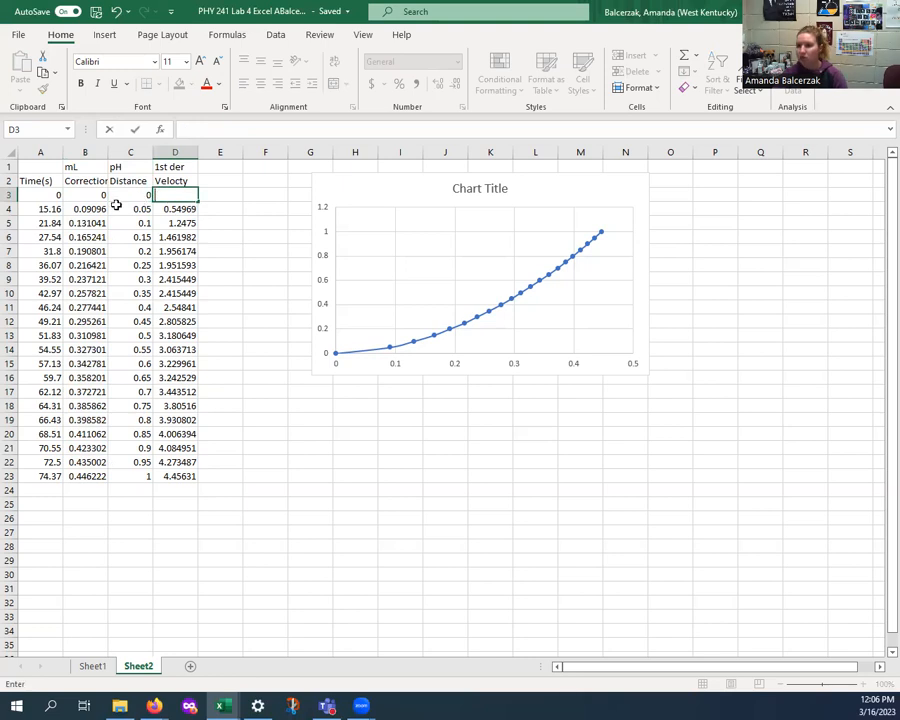
- Insert a scatter chart plotting the 1st der values in D4:D23 against mL in B4:B23, placed below the first chart
{"action": "left_click", "coordinate": [87, 208]}
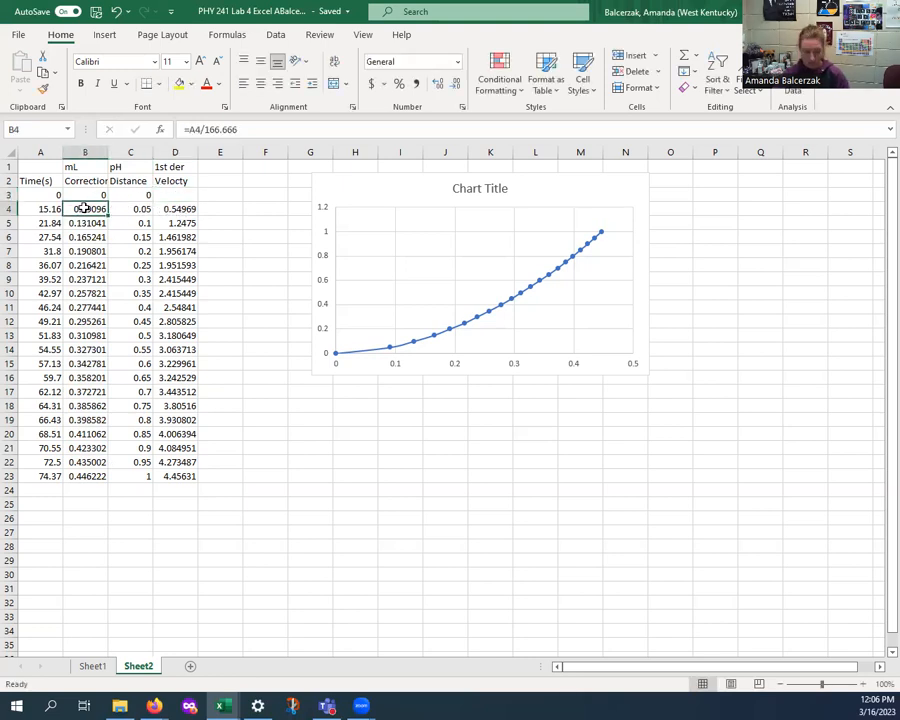
{"action": "left_click_drag", "start_coordinate": [85, 208], "coordinate": [104, 475]}
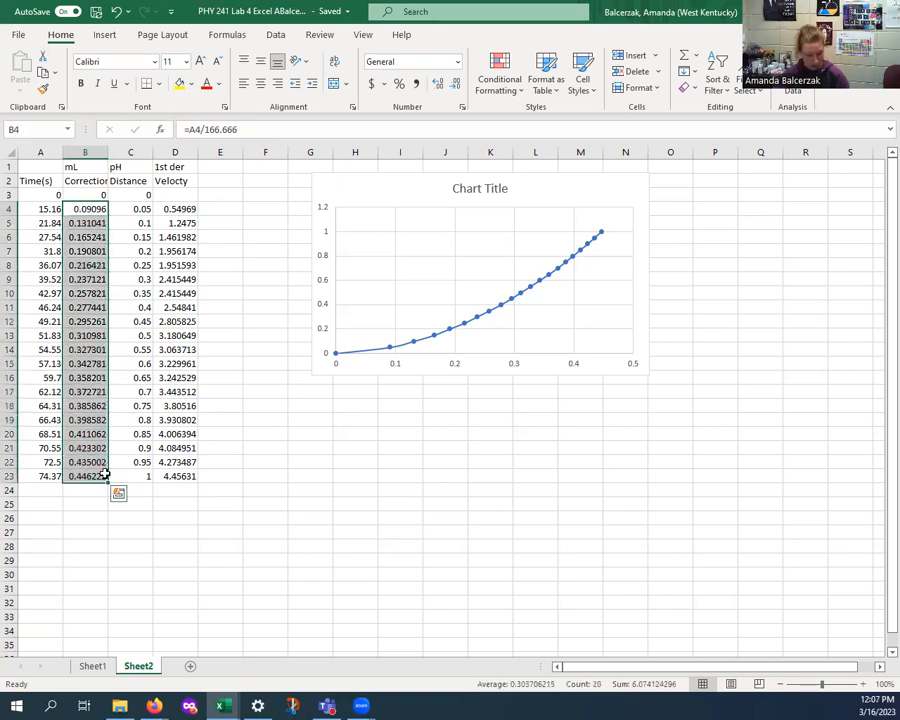
{"action": "left_click_drag", "start_coordinate": [180, 208], "coordinate": [178, 476]}
{"action": "left_click", "coordinate": [104, 35]}
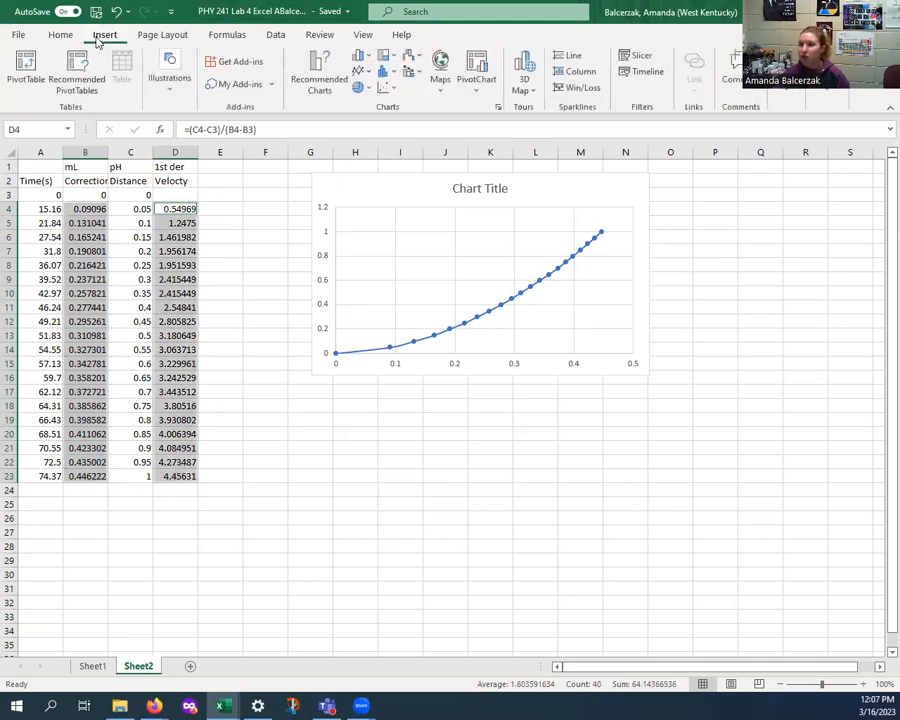
{"action": "left_click", "coordinate": [390, 89]}
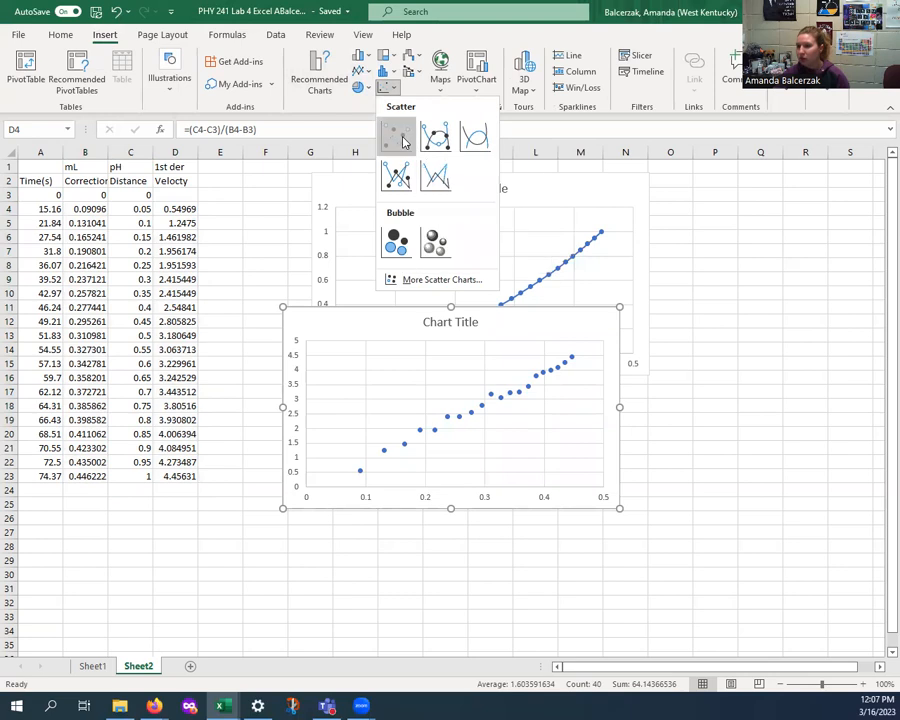
{"action": "left_click", "coordinate": [401, 138]}
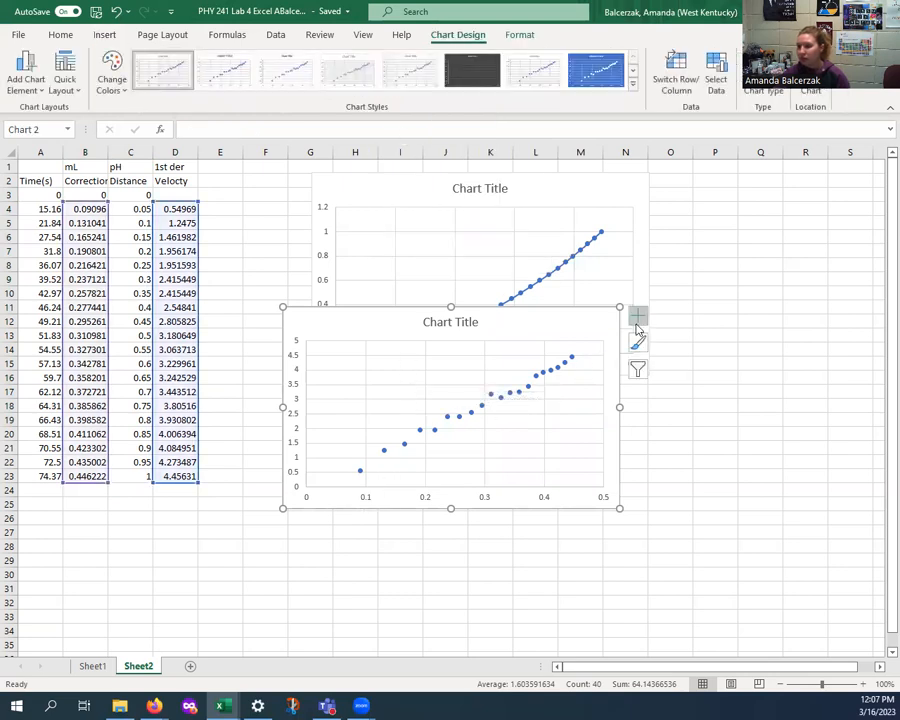
{"action": "left_click_drag", "start_coordinate": [389, 324], "coordinate": [429, 400]}
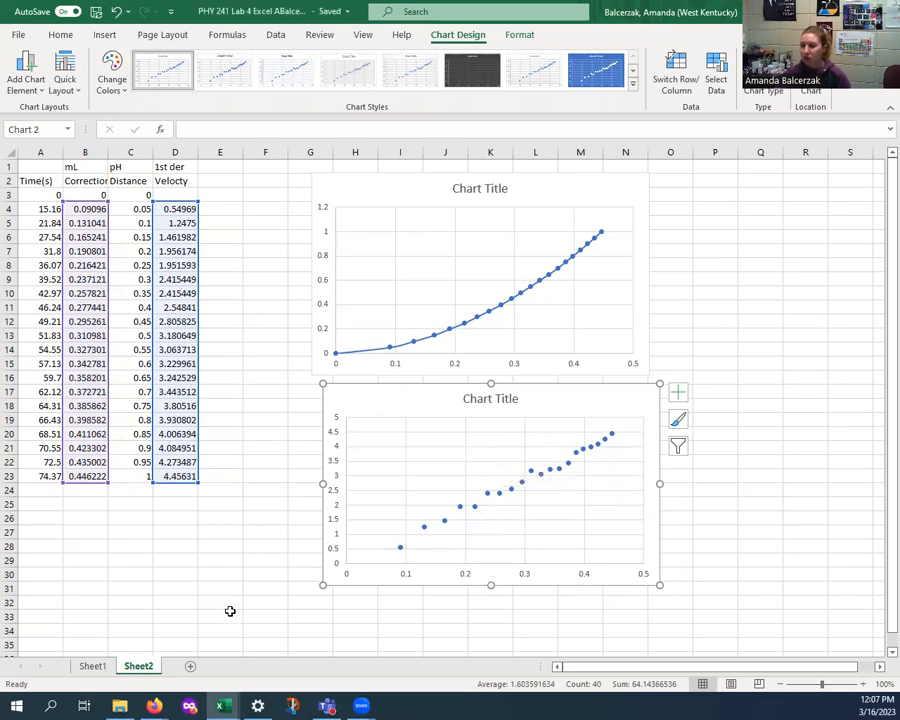
- Examine the Velocity vs. Time chart and its source data on Sheet1 for reference
{"action": "left_click", "coordinate": [91, 666]}
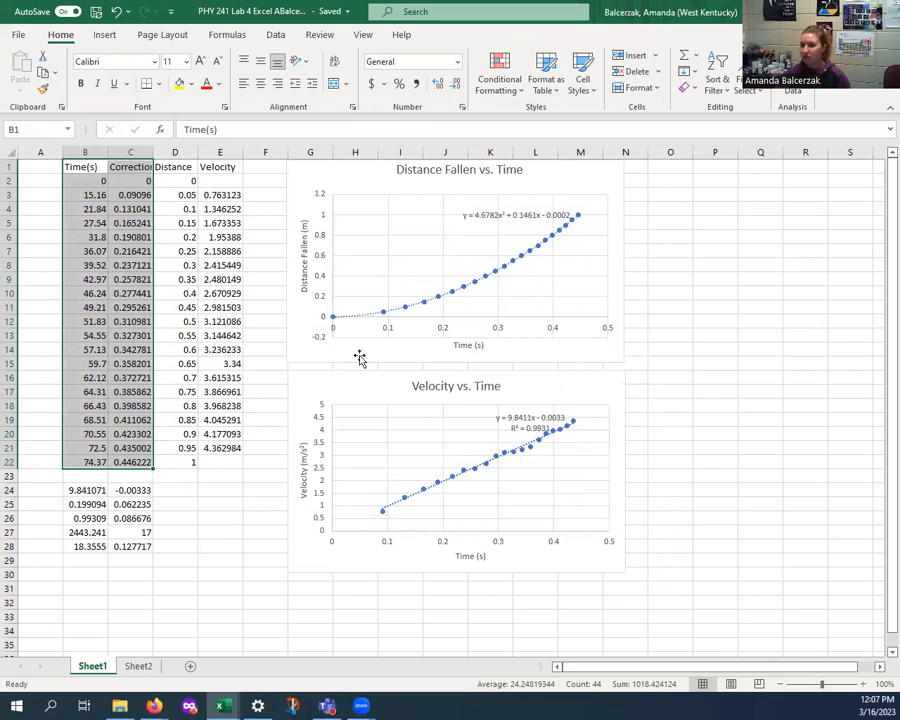
{"action": "left_click", "coordinate": [344, 417]}
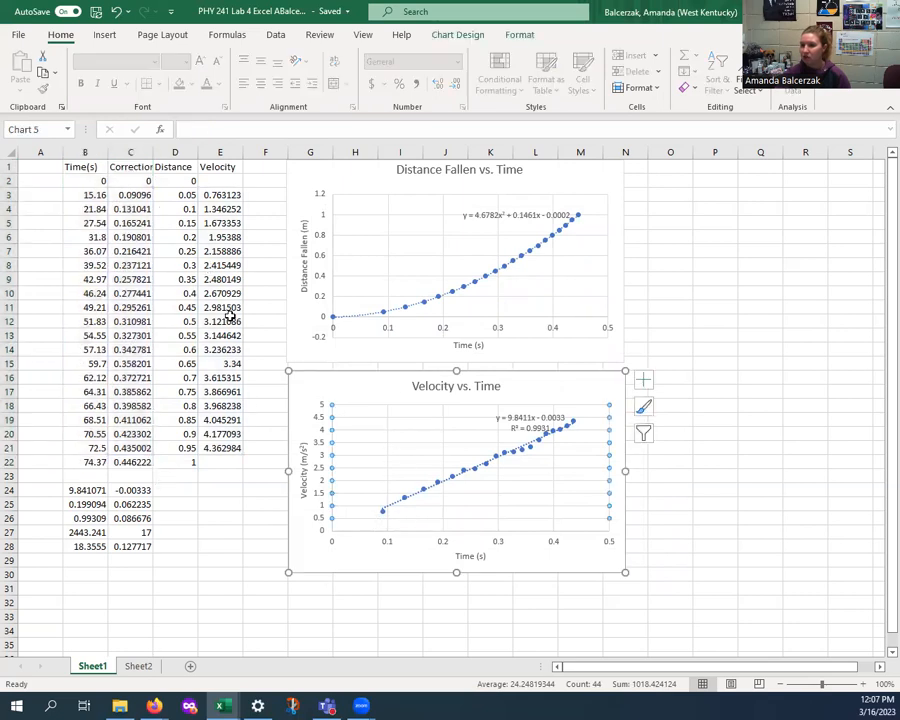
{"action": "left_click", "coordinate": [130, 223]}
{"action": "left_click", "coordinate": [379, 424]}
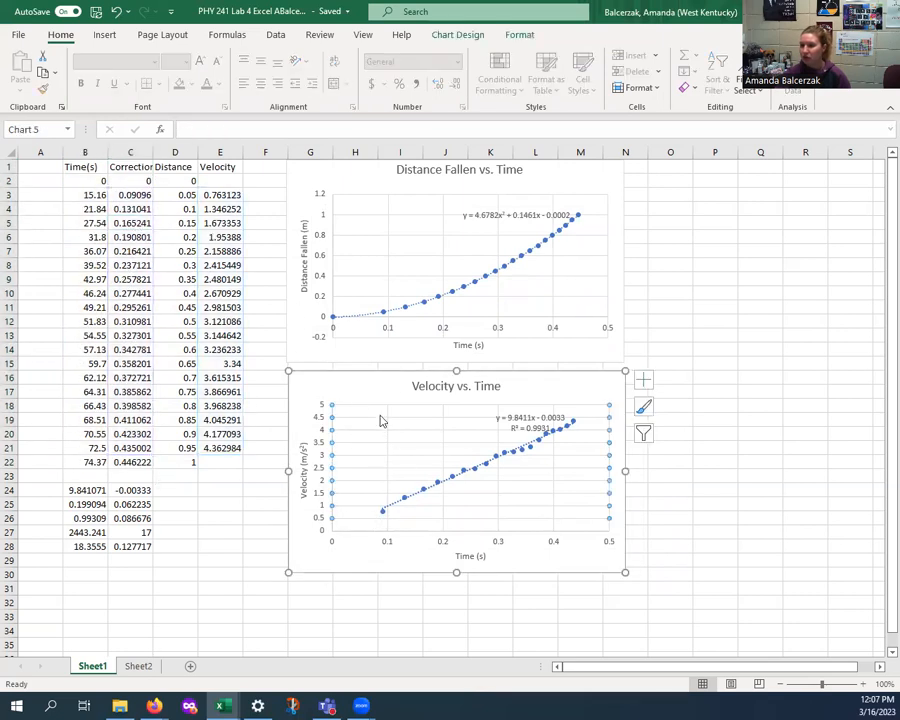
{"action": "left_click", "coordinate": [385, 390]}
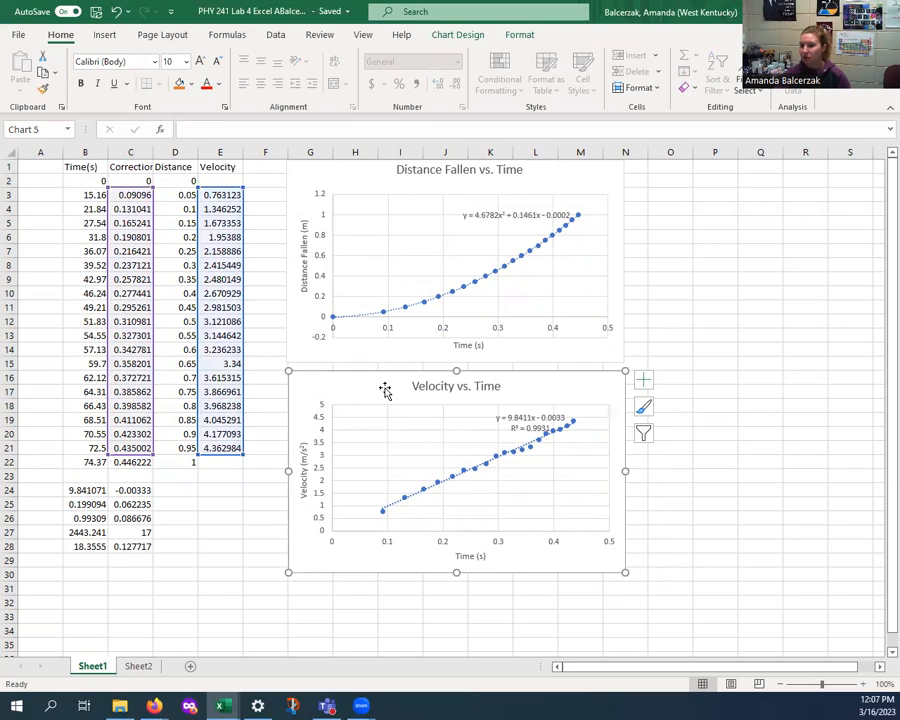